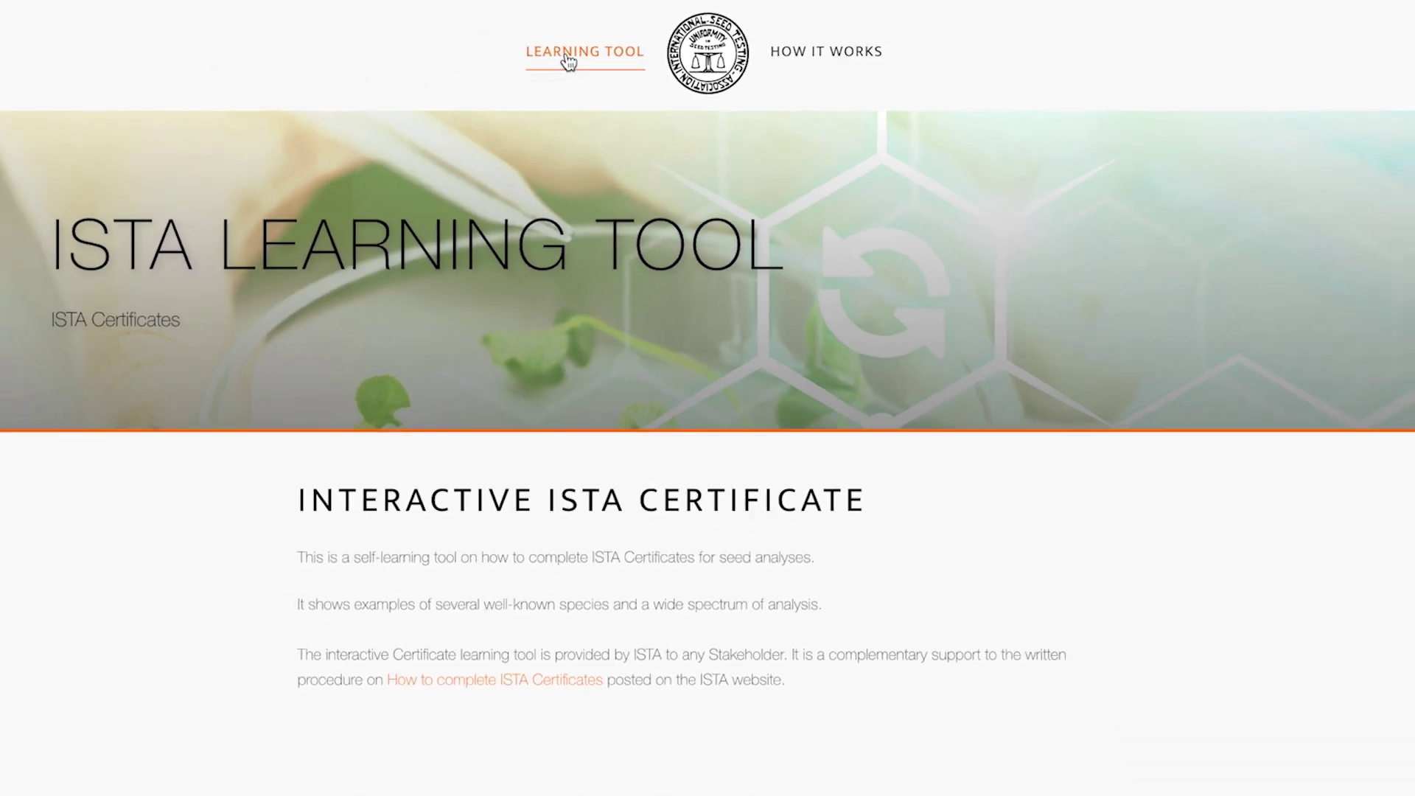
# Go to the Learning Tool's Select a Template page
pyautogui.click(567, 59)
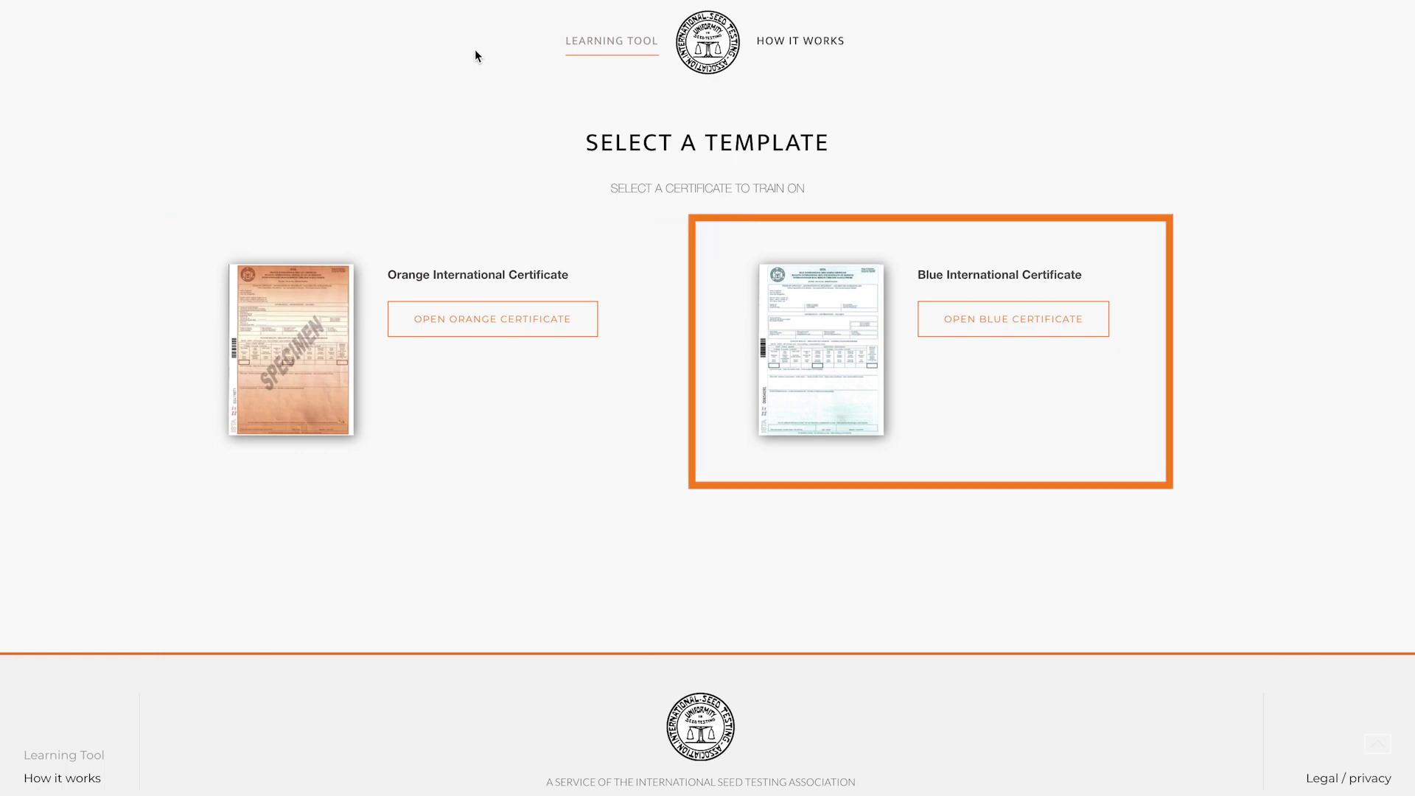
# Load the Orange International Seed Lot Certificate template for training
pyautogui.click(516, 317)
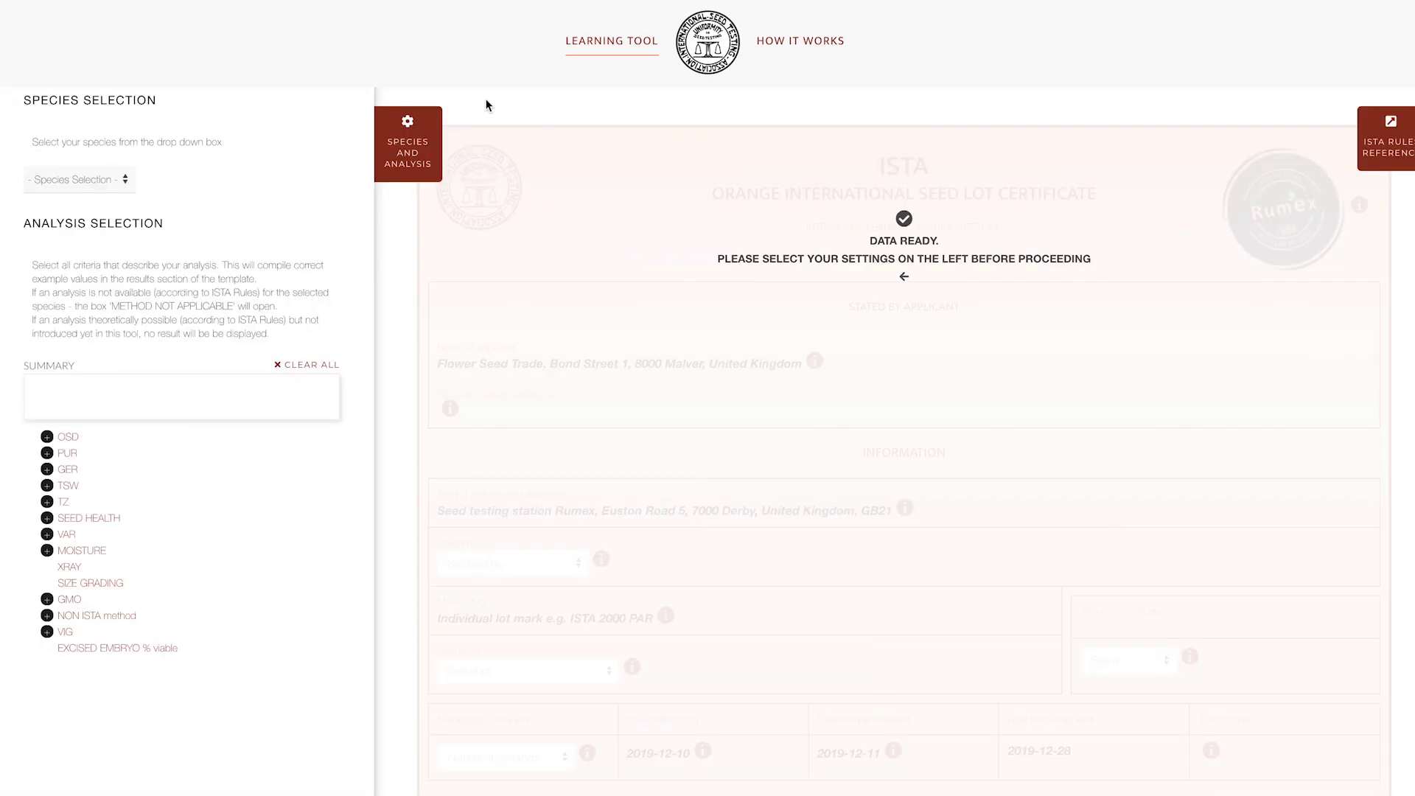
# Try Species Beta, then switch the certificate species to Lolium sp
pyautogui.click(101, 183)
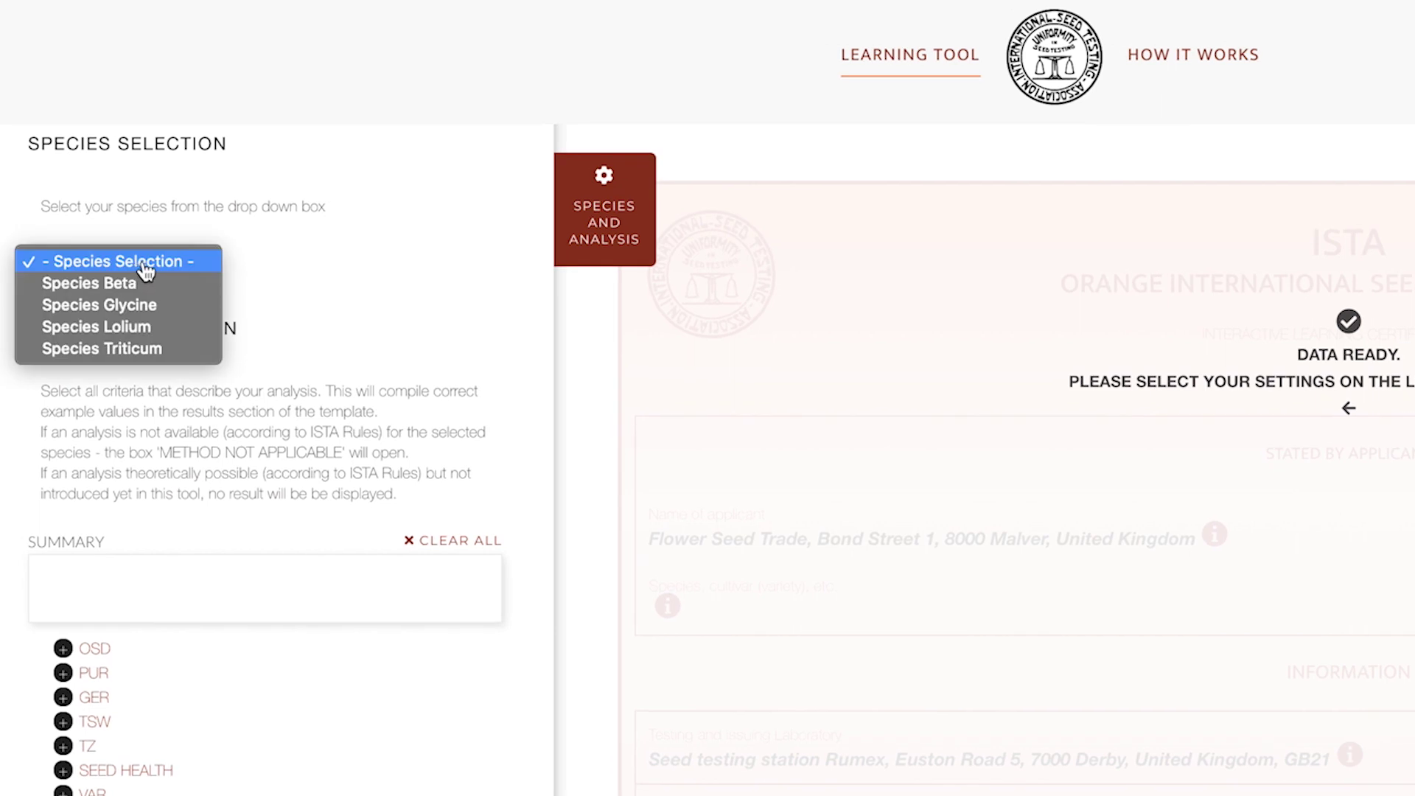
pyautogui.click(201, 293)
pyautogui.click(204, 308)
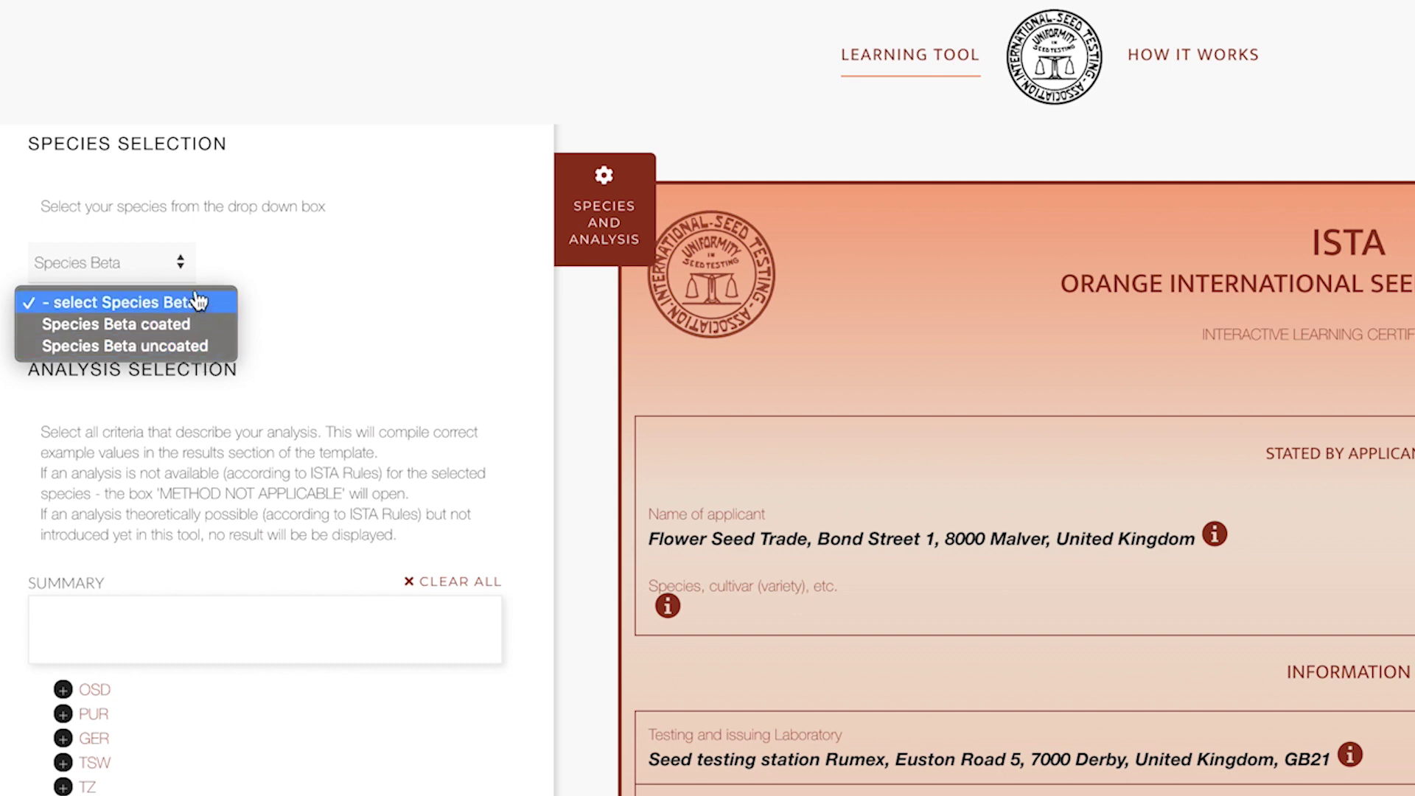
pyautogui.click(182, 264)
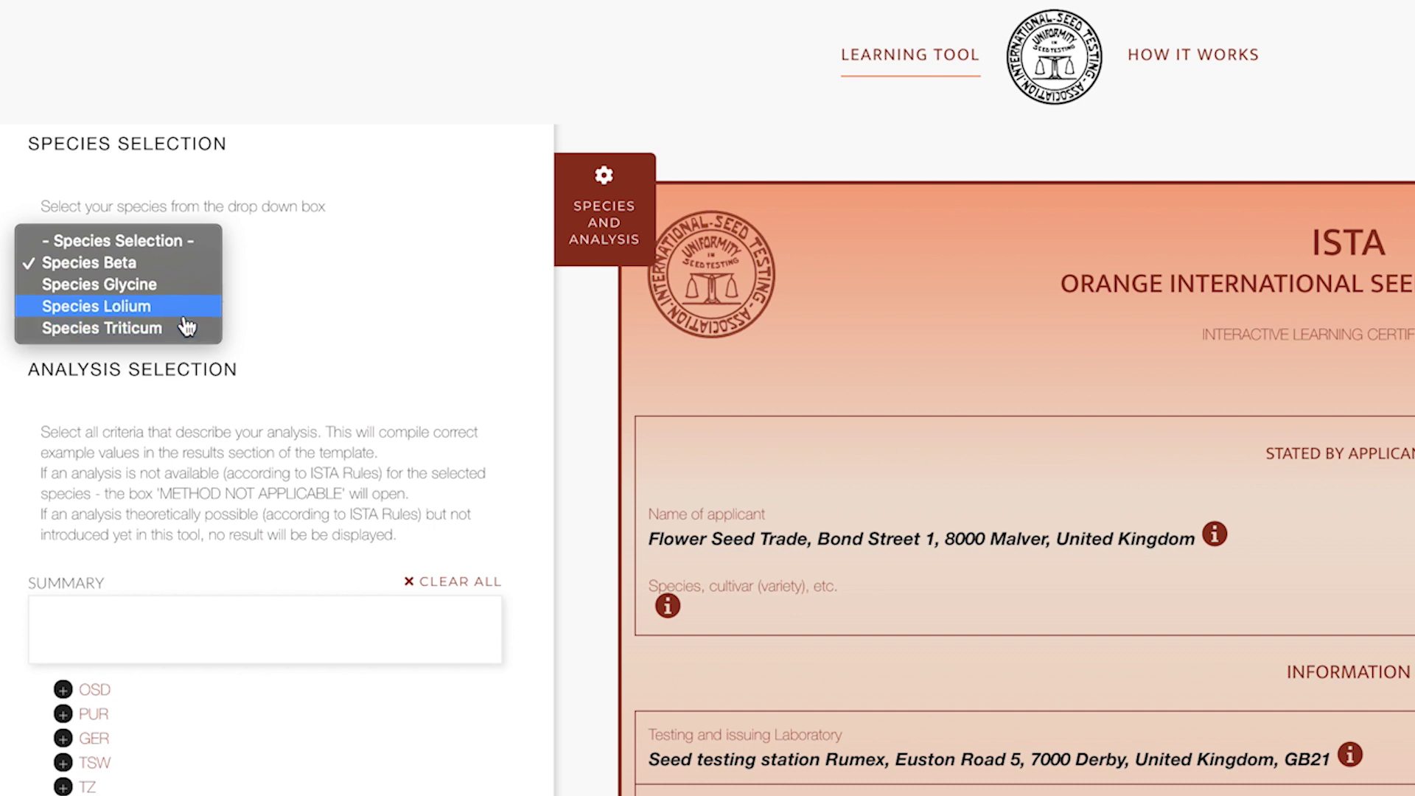
pyautogui.click(186, 308)
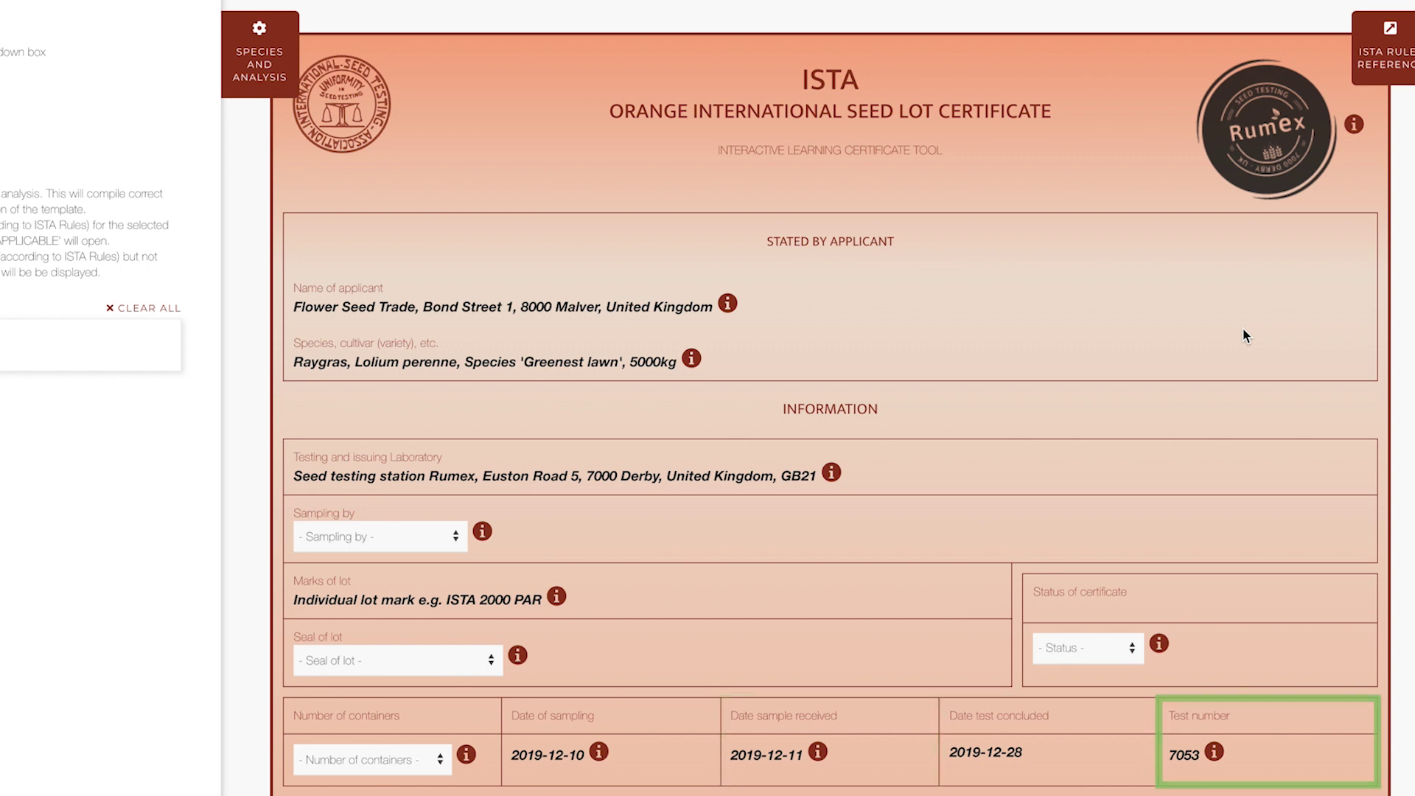
pyautogui.scroll(-2, 1242, 329)
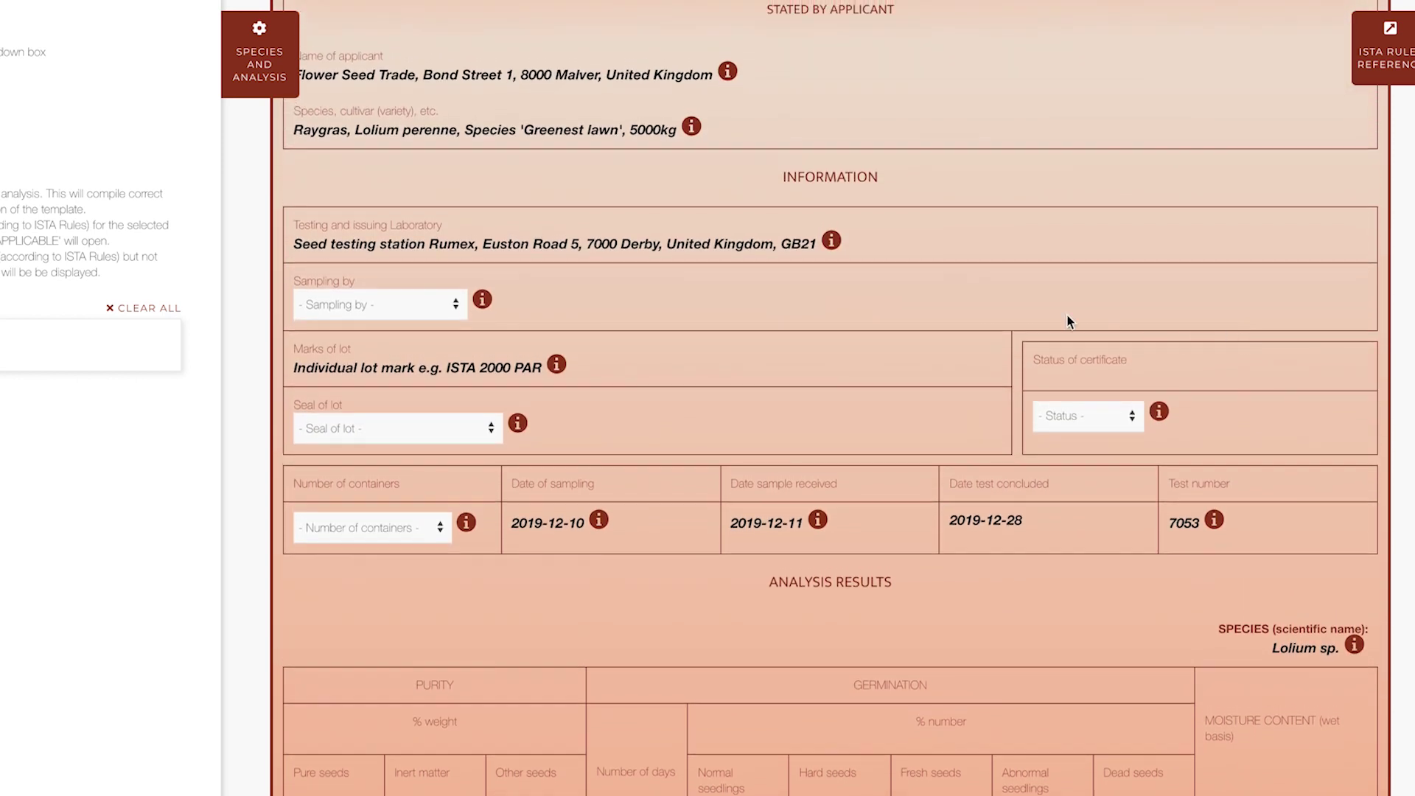
pyautogui.click(455, 313)
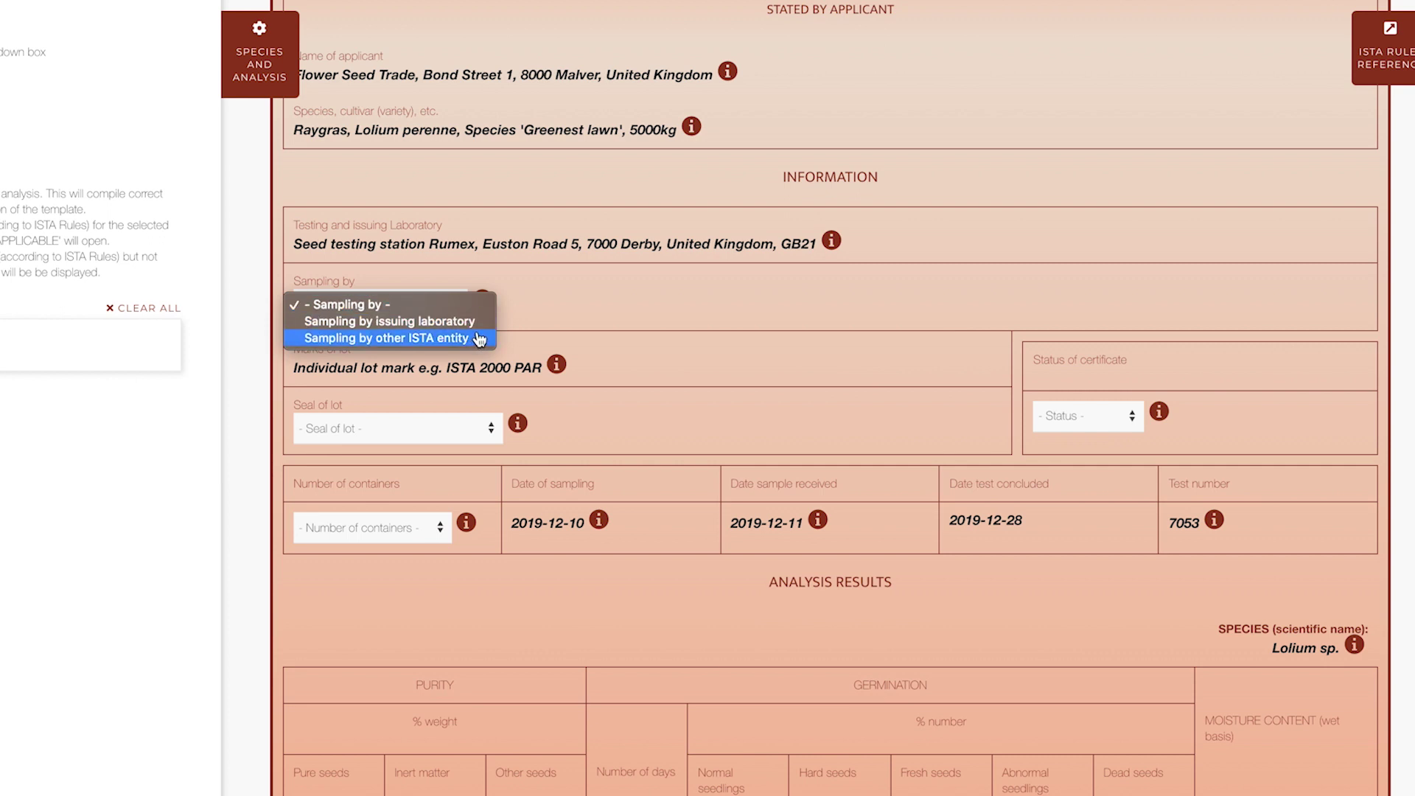
pyautogui.click(520, 319)
pyautogui.click(490, 430)
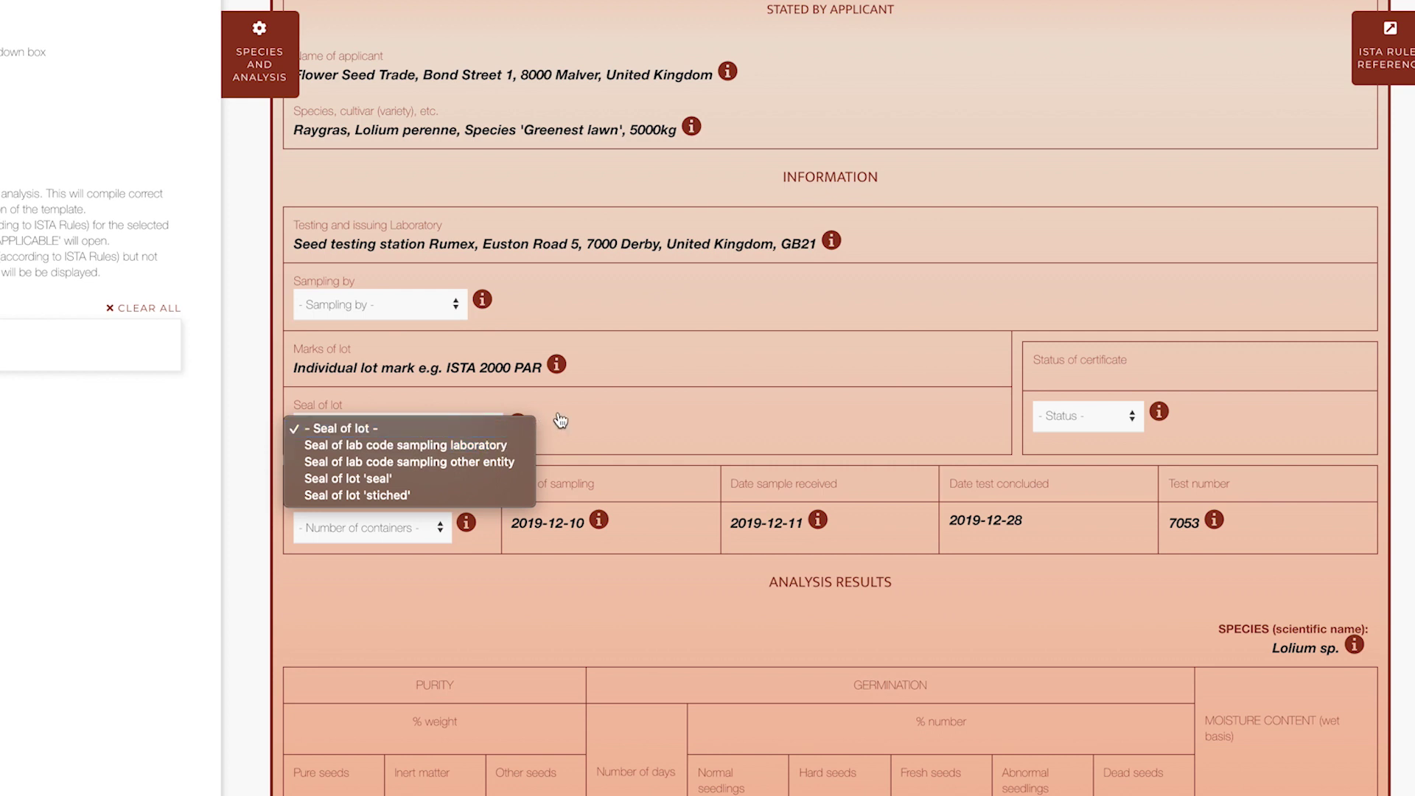
pyautogui.click(561, 420)
pyautogui.click(1117, 426)
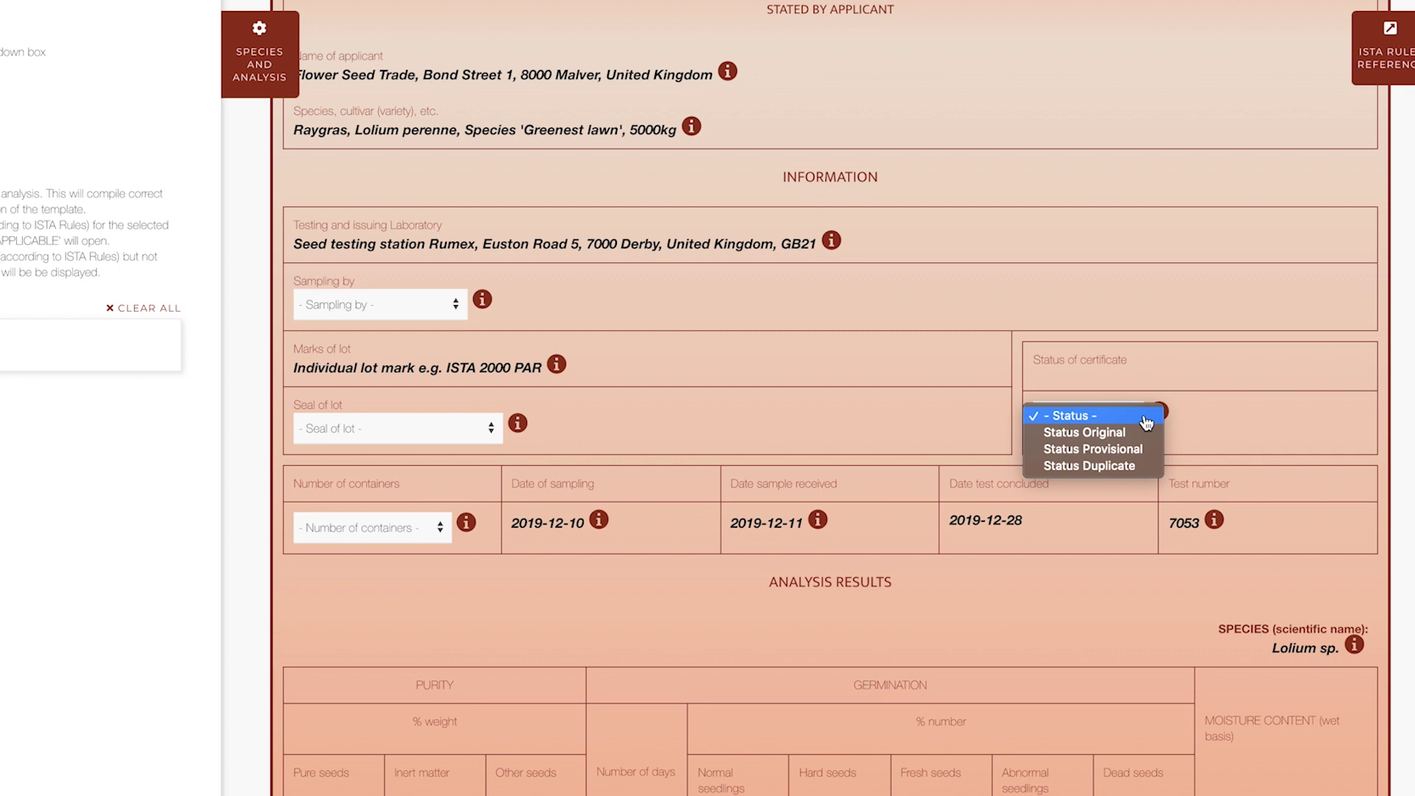
pyautogui.click(442, 533)
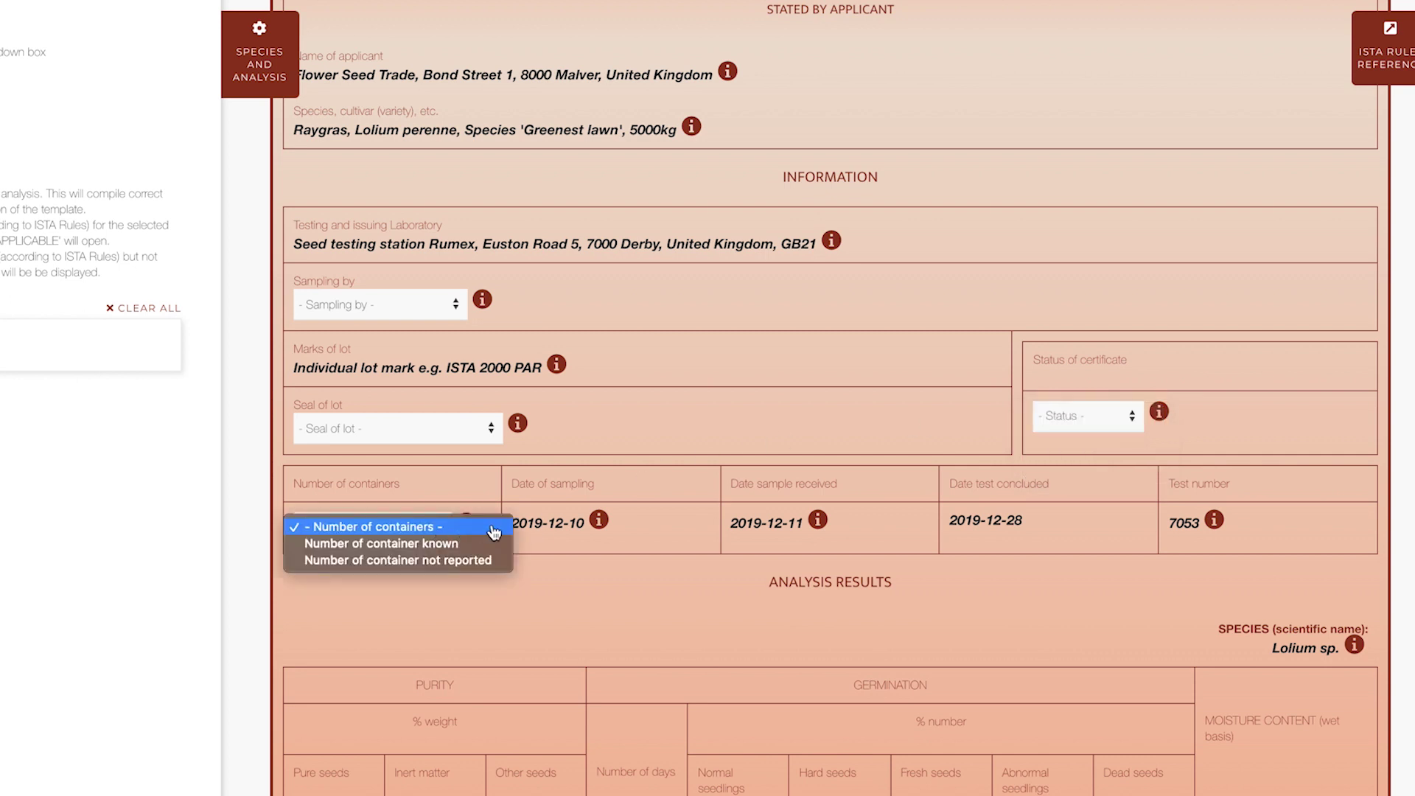
pyautogui.click(650, 586)
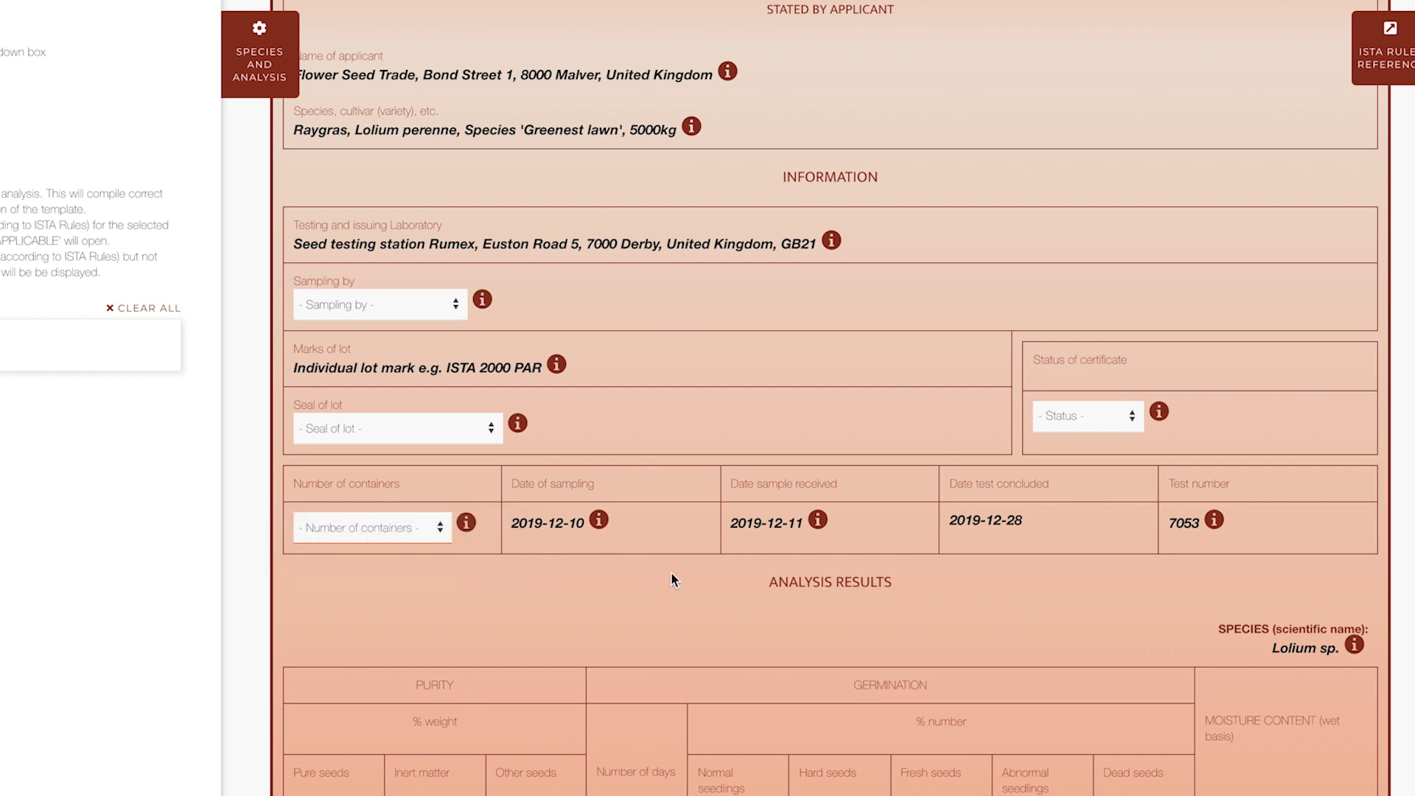
pyautogui.scroll(-5, 672, 579)
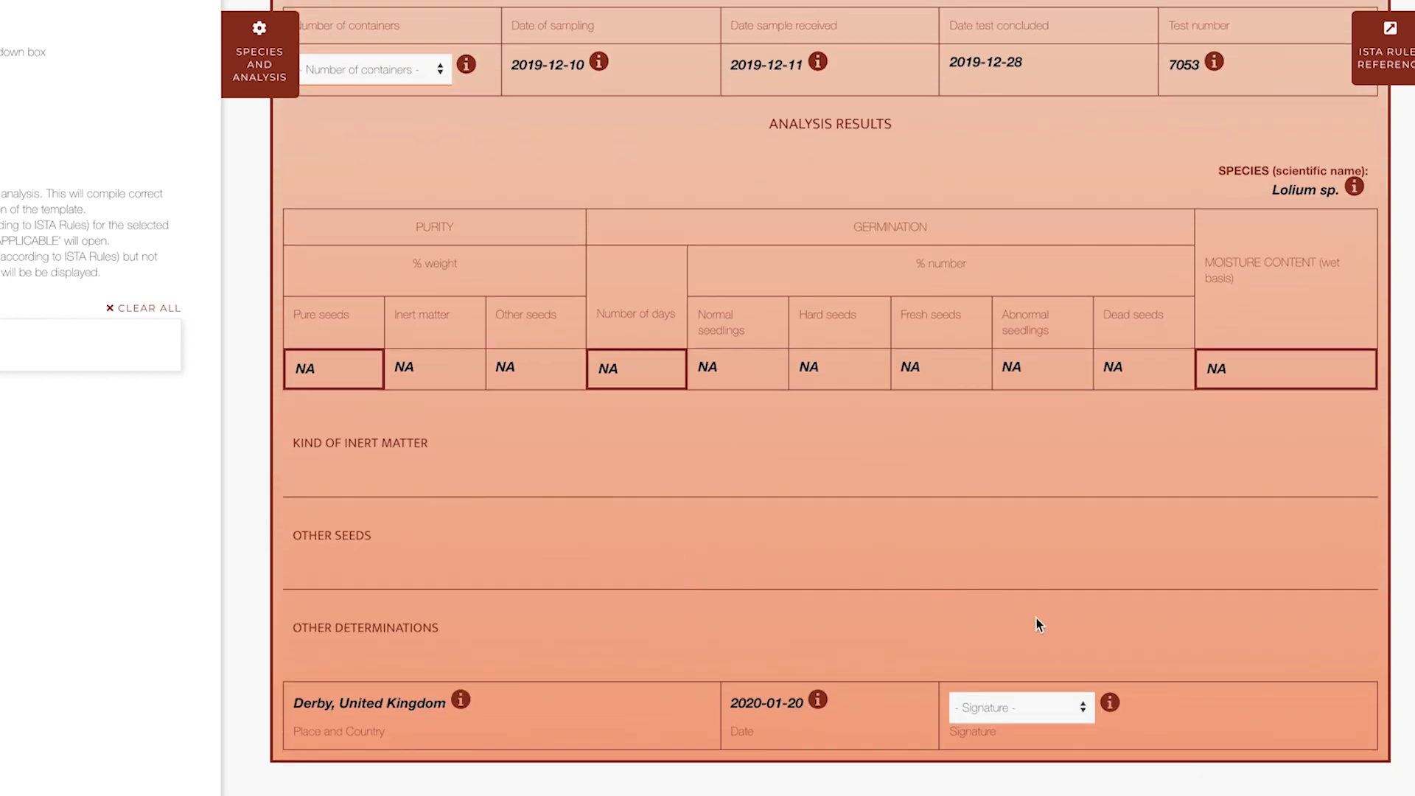
pyautogui.click(1077, 709)
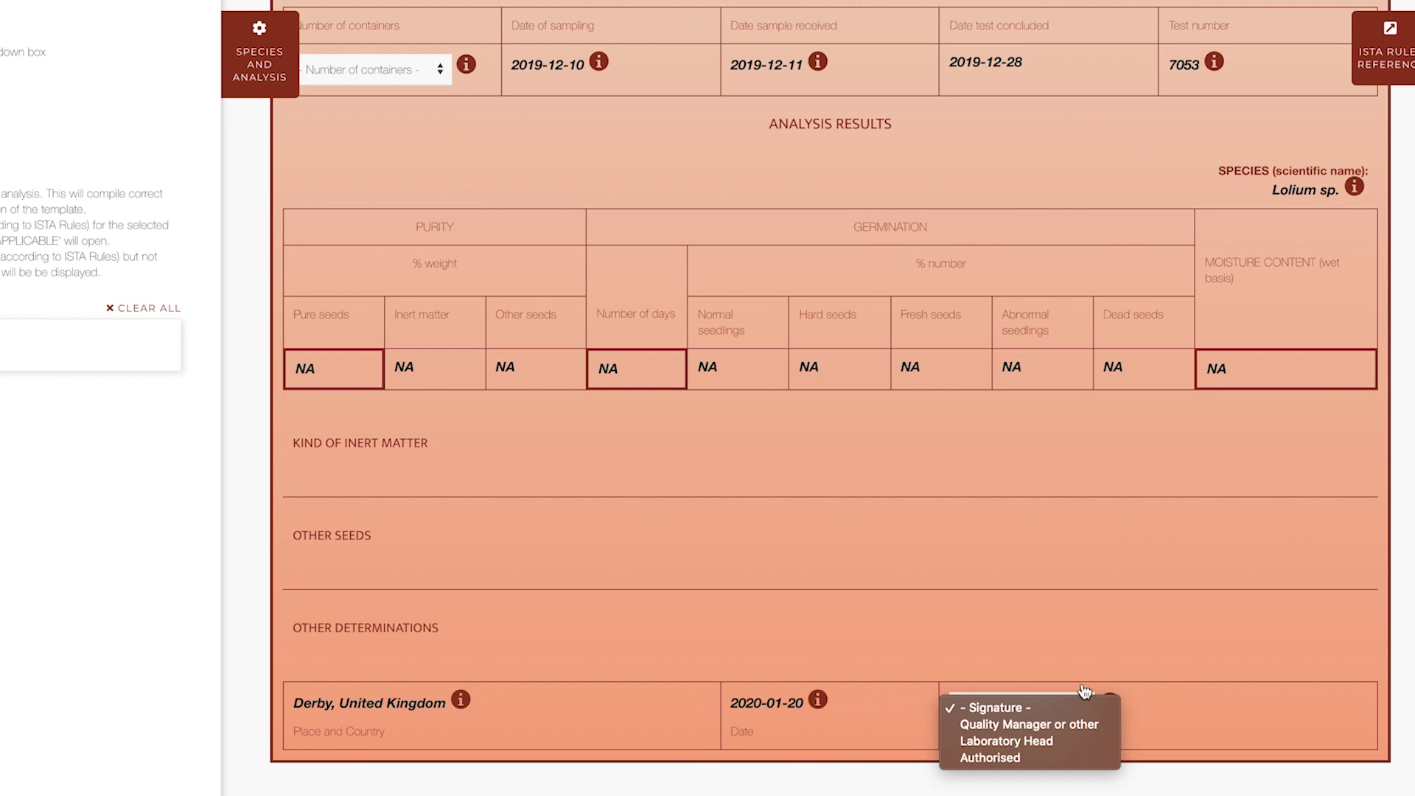
pyautogui.click(1076, 640)
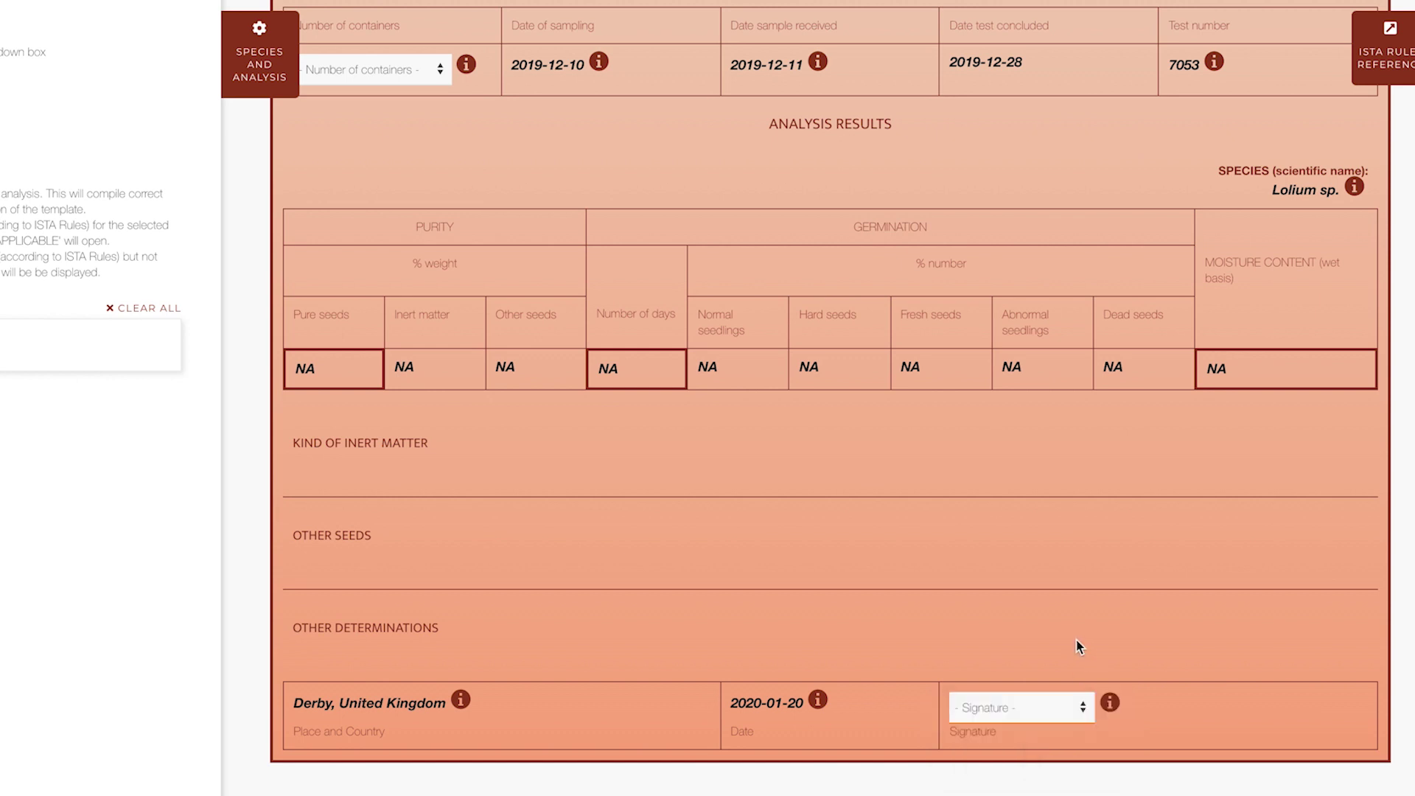
pyautogui.click(1110, 703)
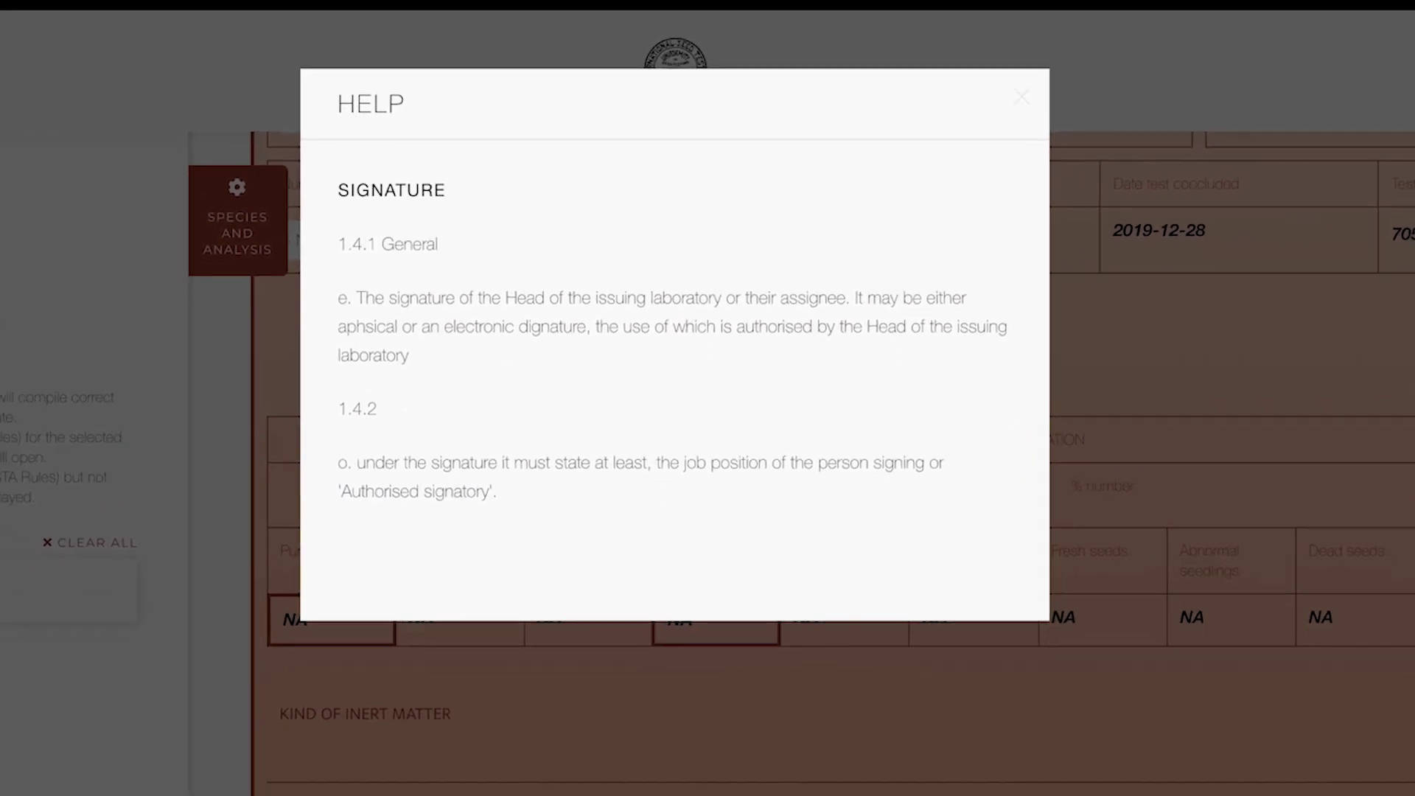
pyautogui.click(1191, 718)
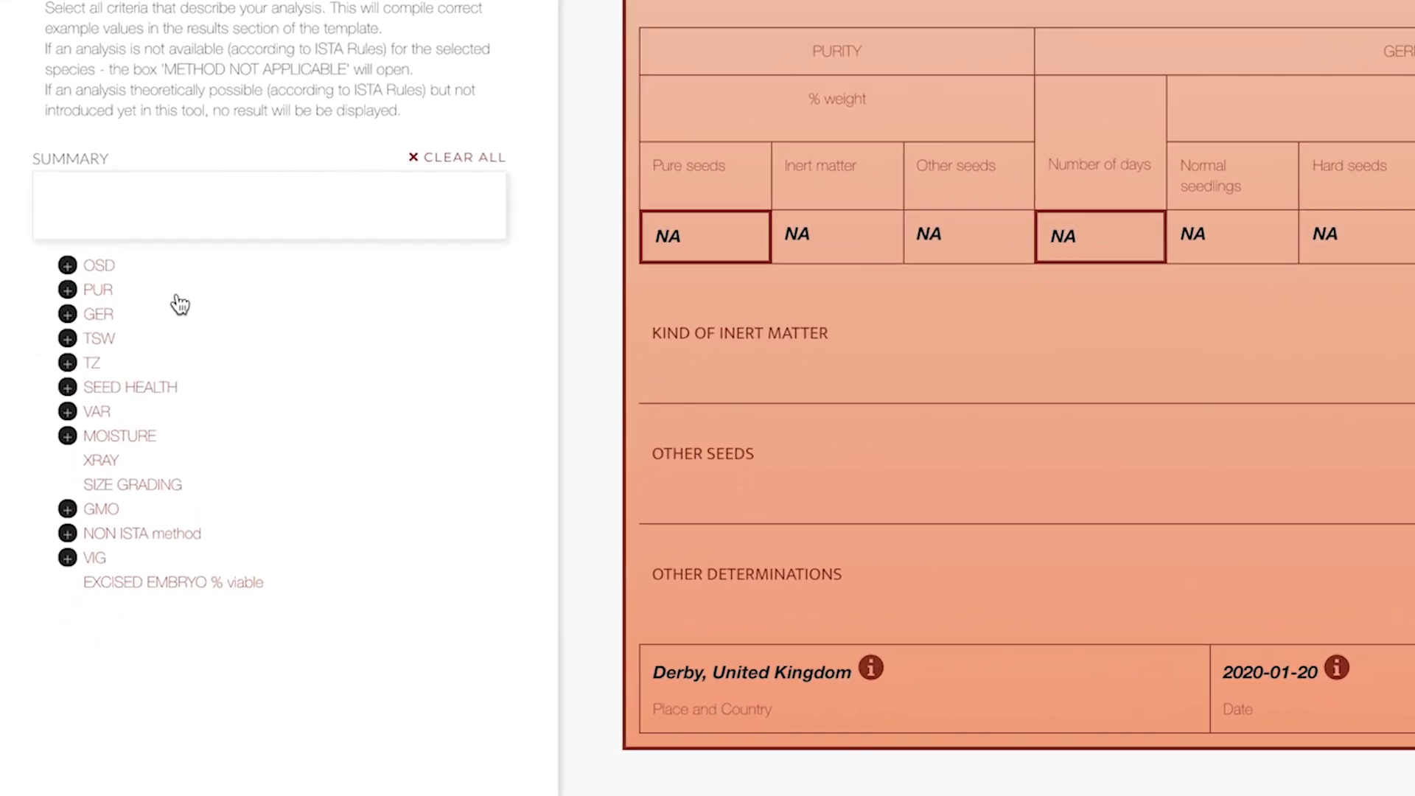
# Add OSD complete and PUR purity analysis results to the certificate
pyautogui.click(69, 269)
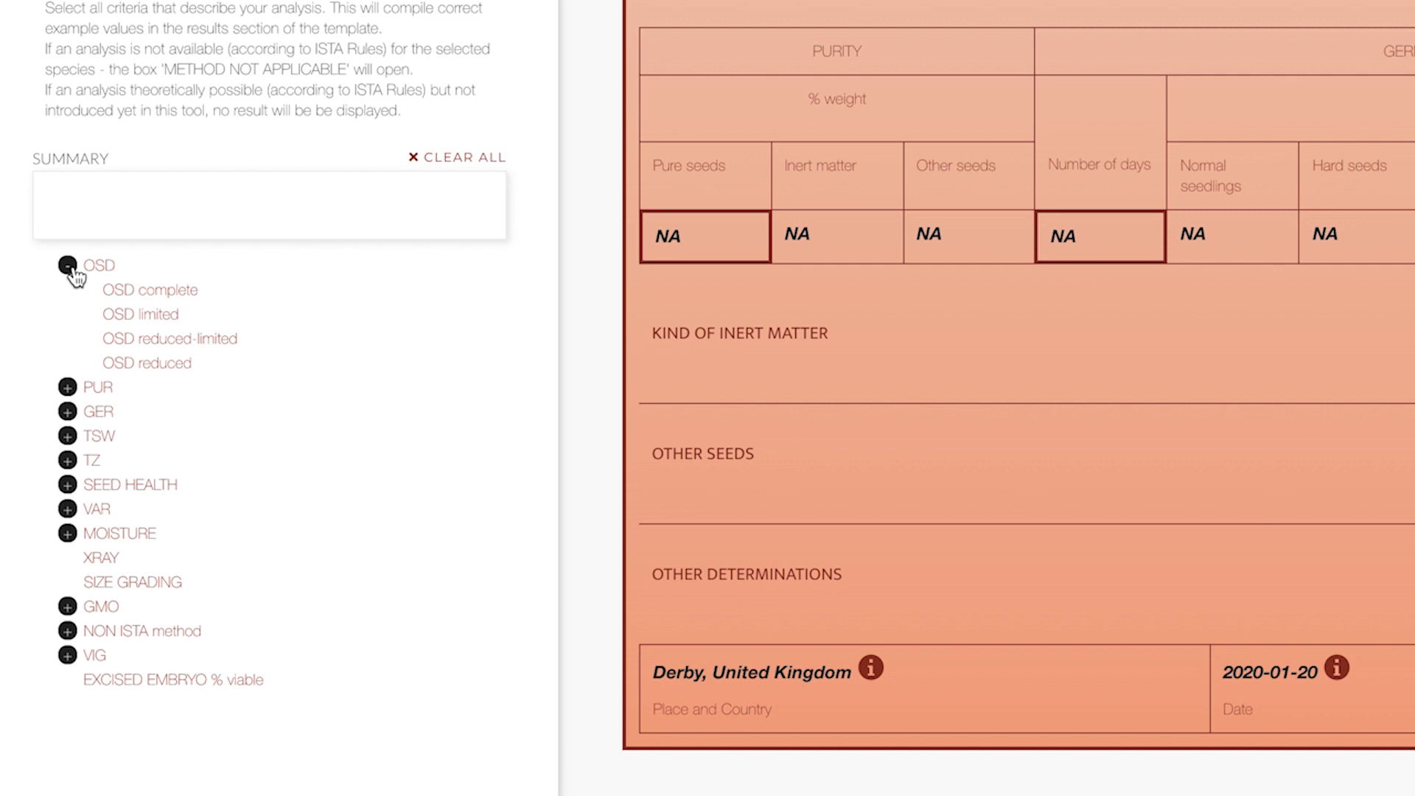
pyautogui.click(193, 297)
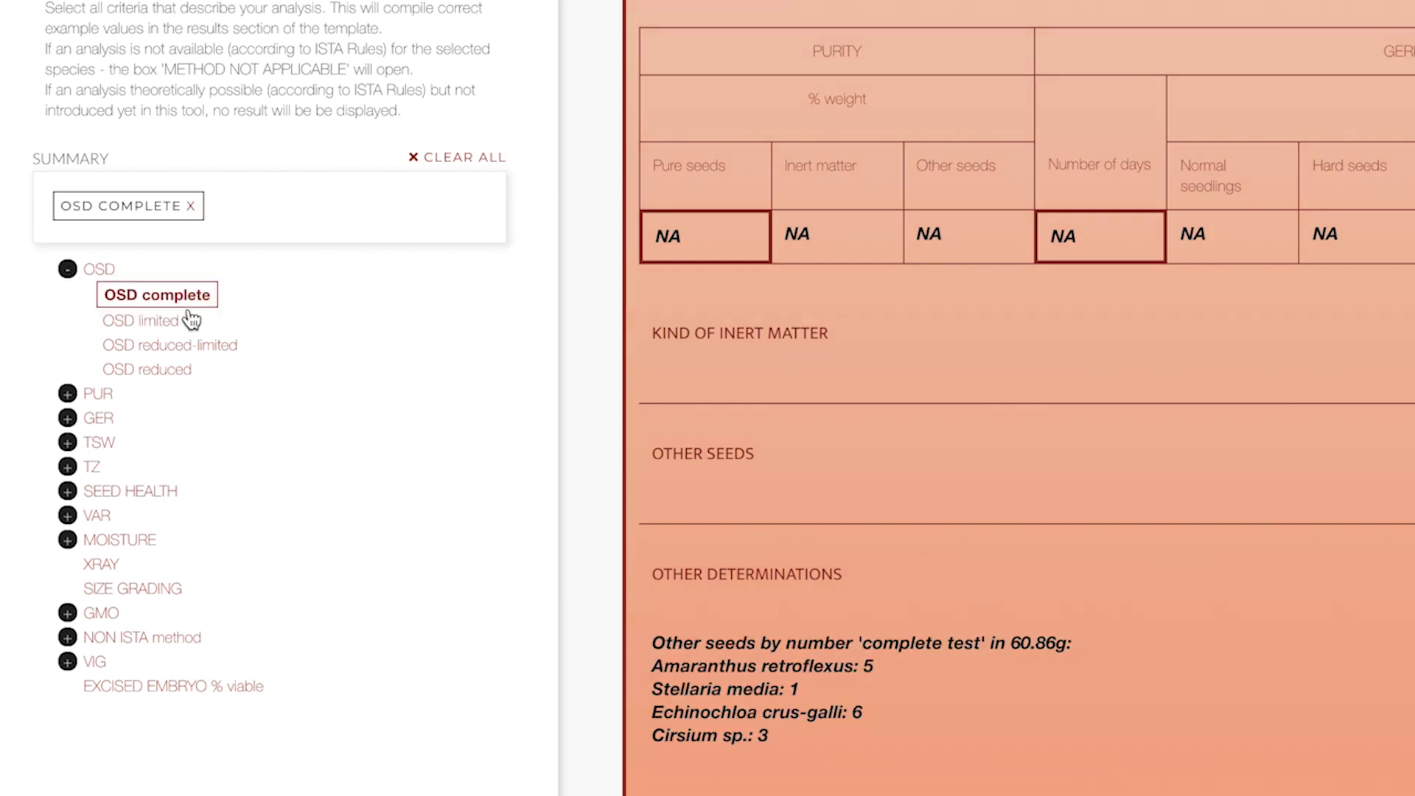
pyautogui.click(68, 394)
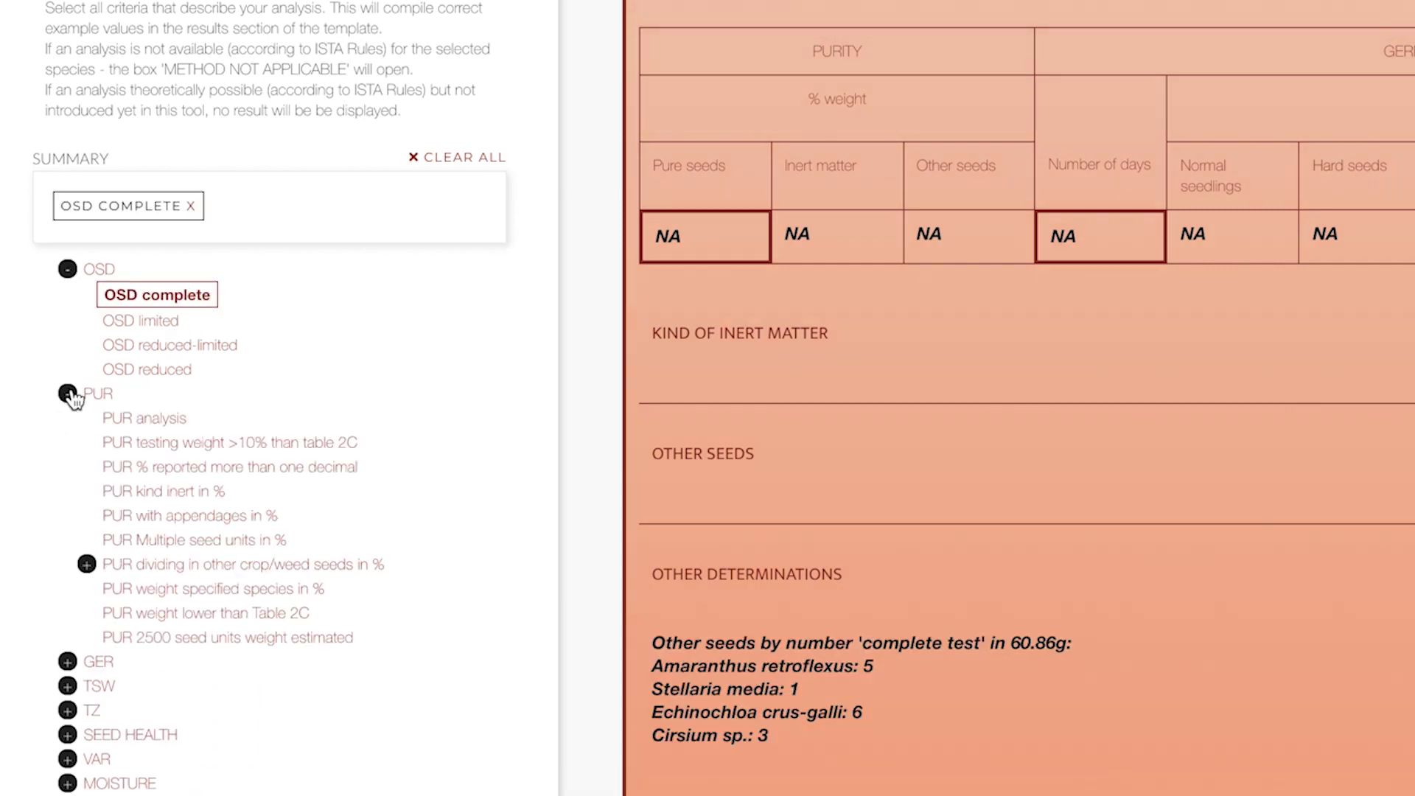
pyautogui.click(162, 425)
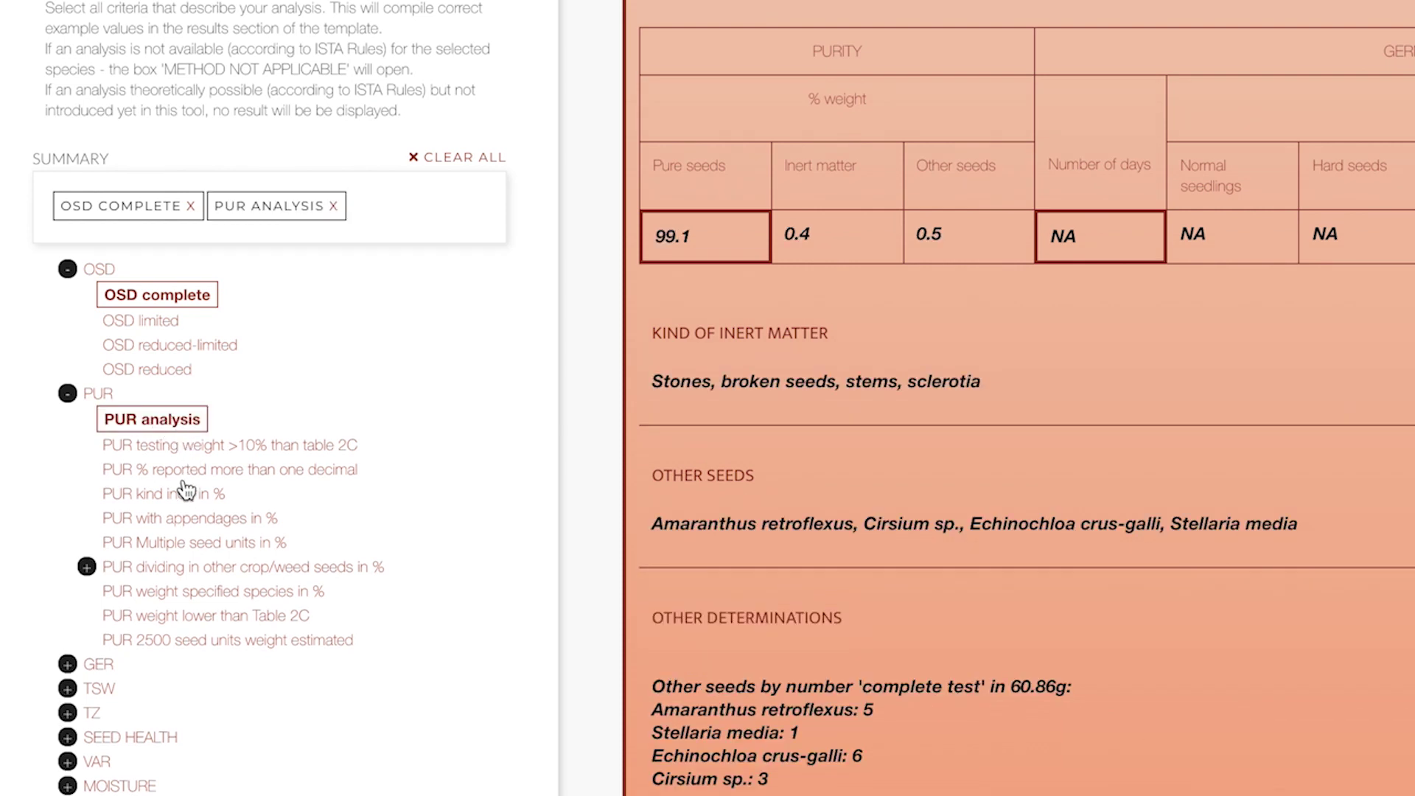
# Add GER 400-seed germination and Moisture oven results to the certificate
pyautogui.click(68, 664)
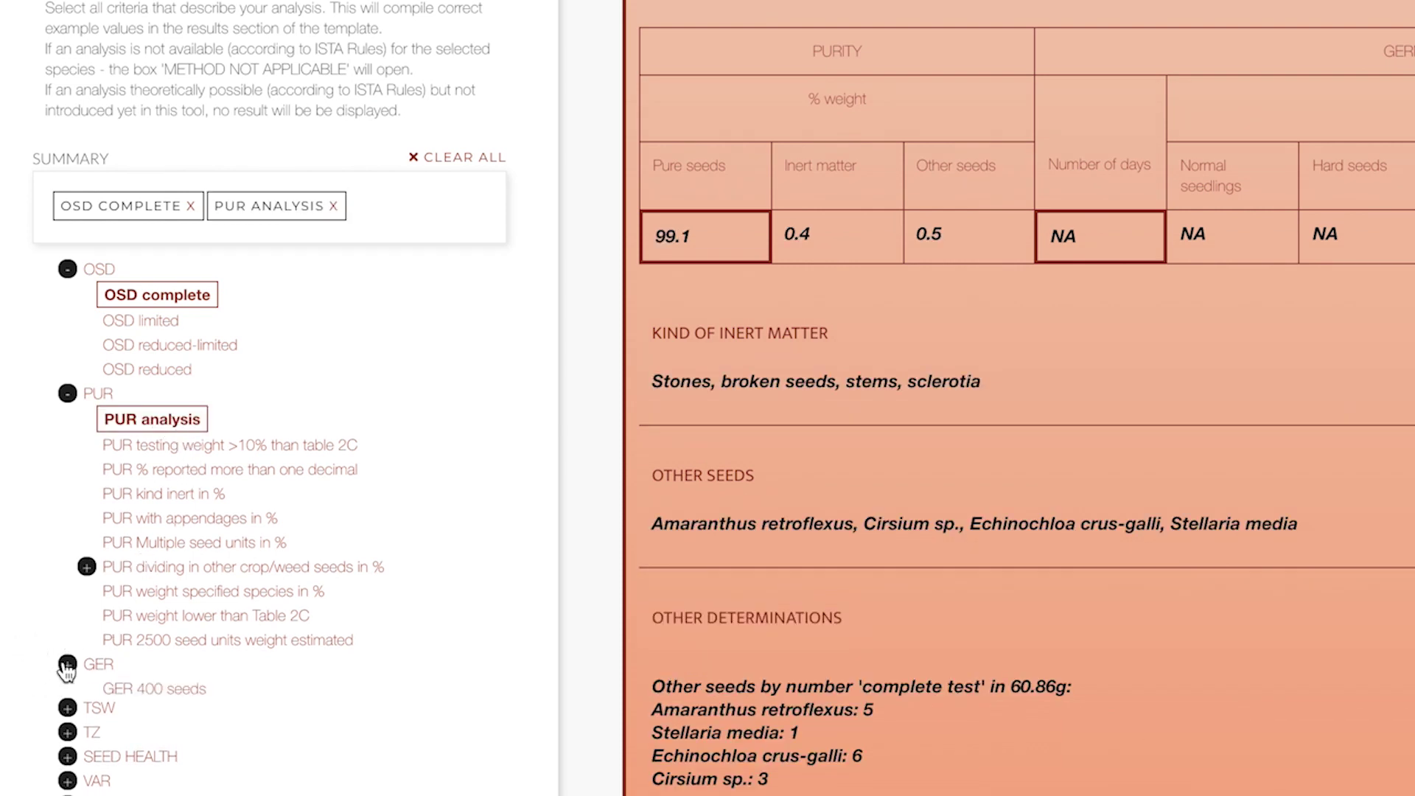
pyautogui.click(157, 690)
pyautogui.scroll(-2, 352, 707)
pyautogui.scroll(-1, 351, 705)
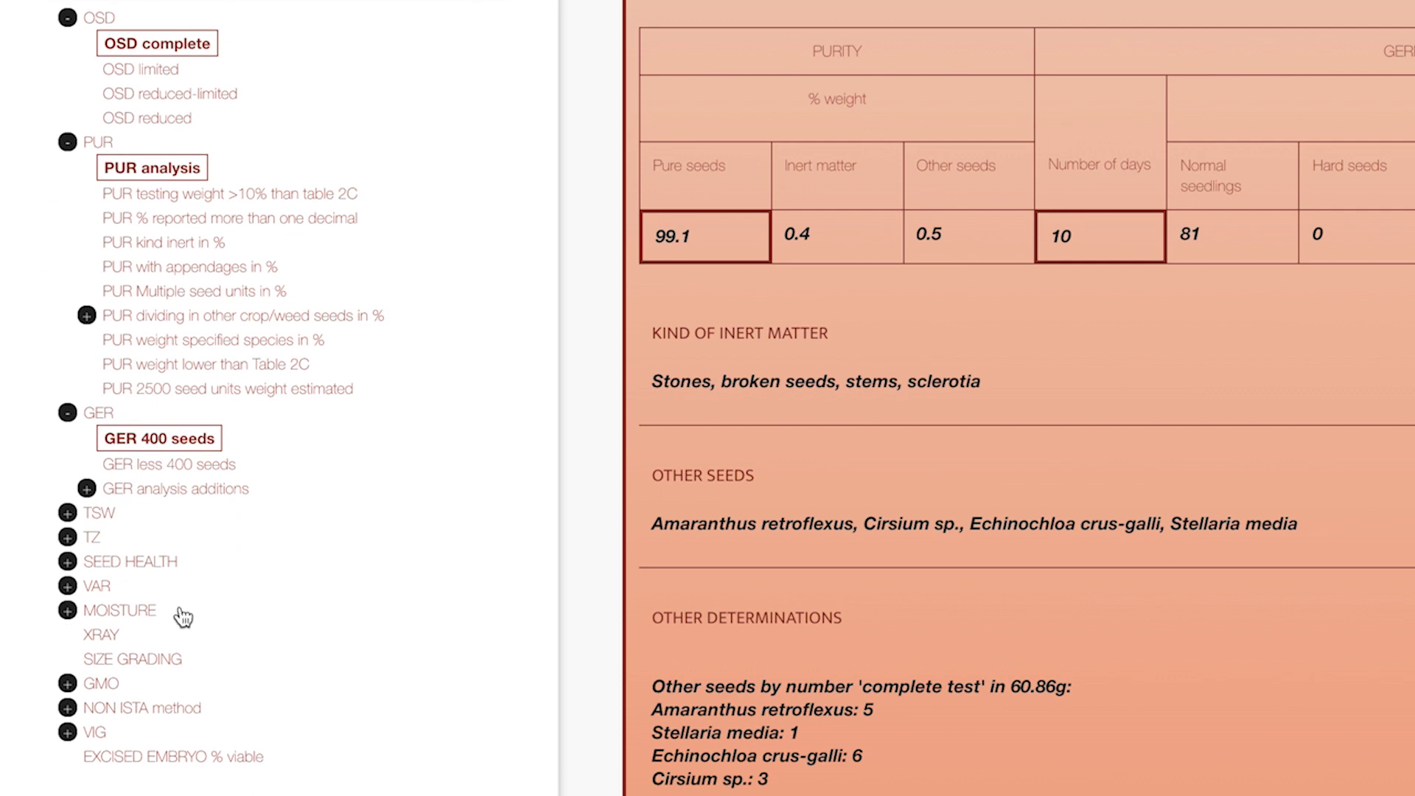
pyautogui.click(67, 610)
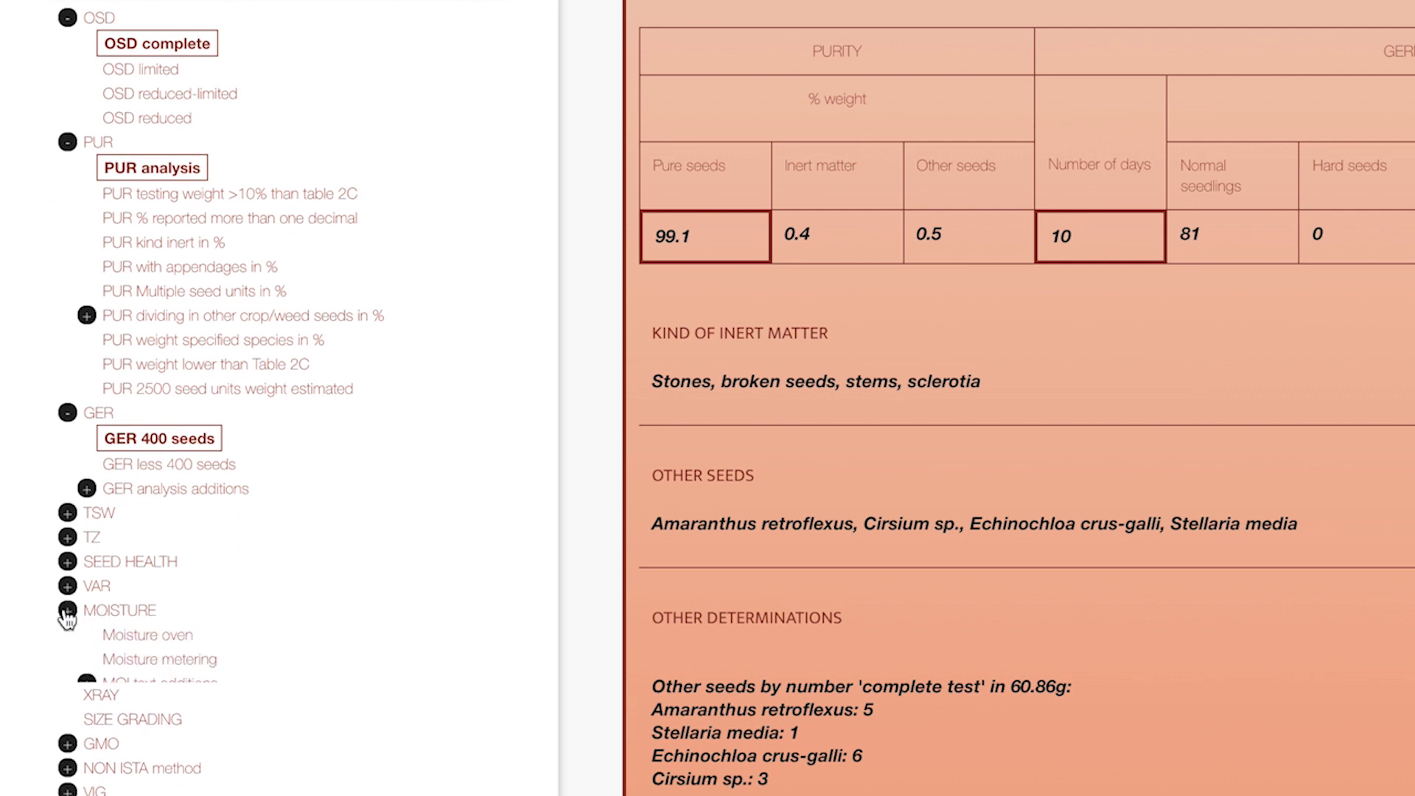
pyautogui.click(164, 643)
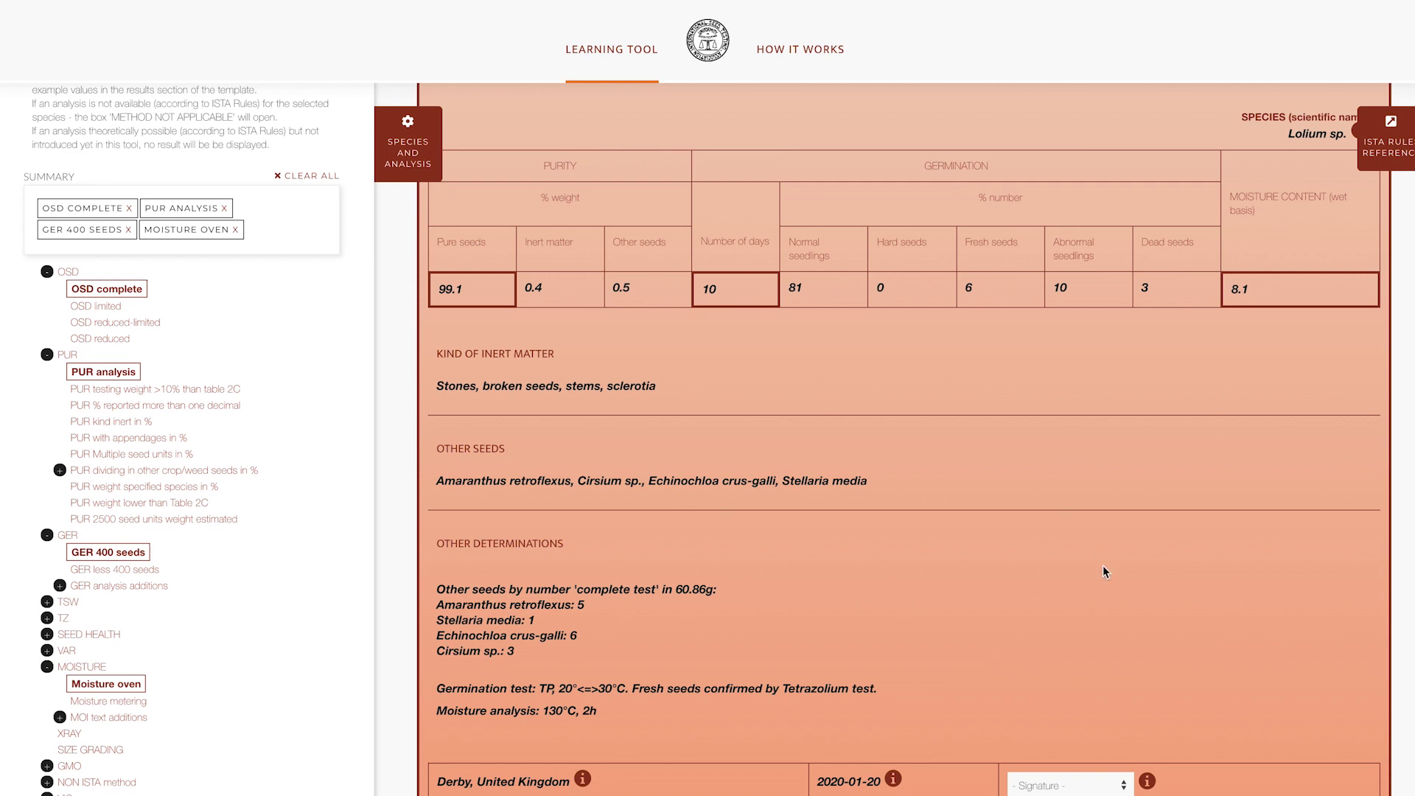
# Review the ISTA Rules Reference for the chosen analyses, then expand the TZ options
pyautogui.click(1410, 155)
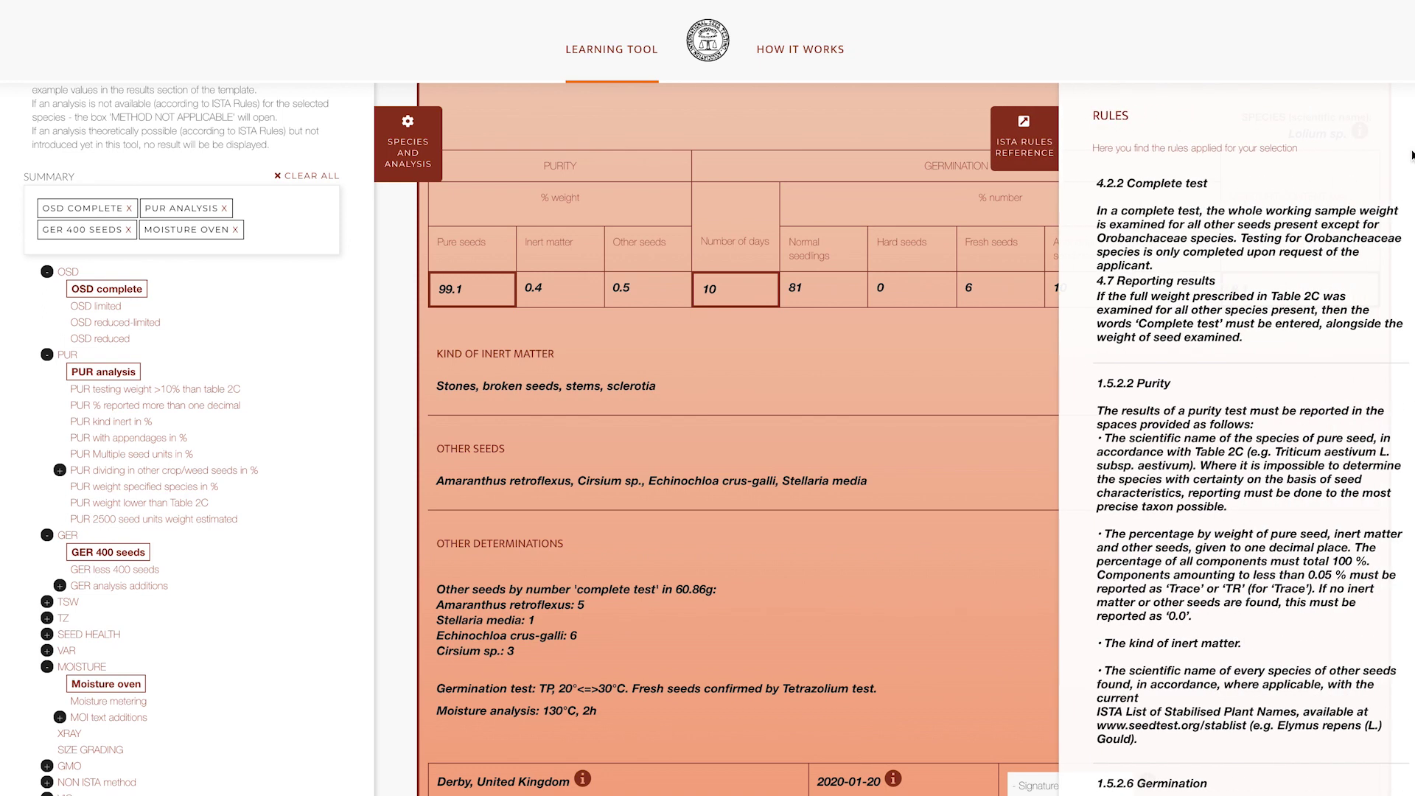
pyautogui.click(1030, 137)
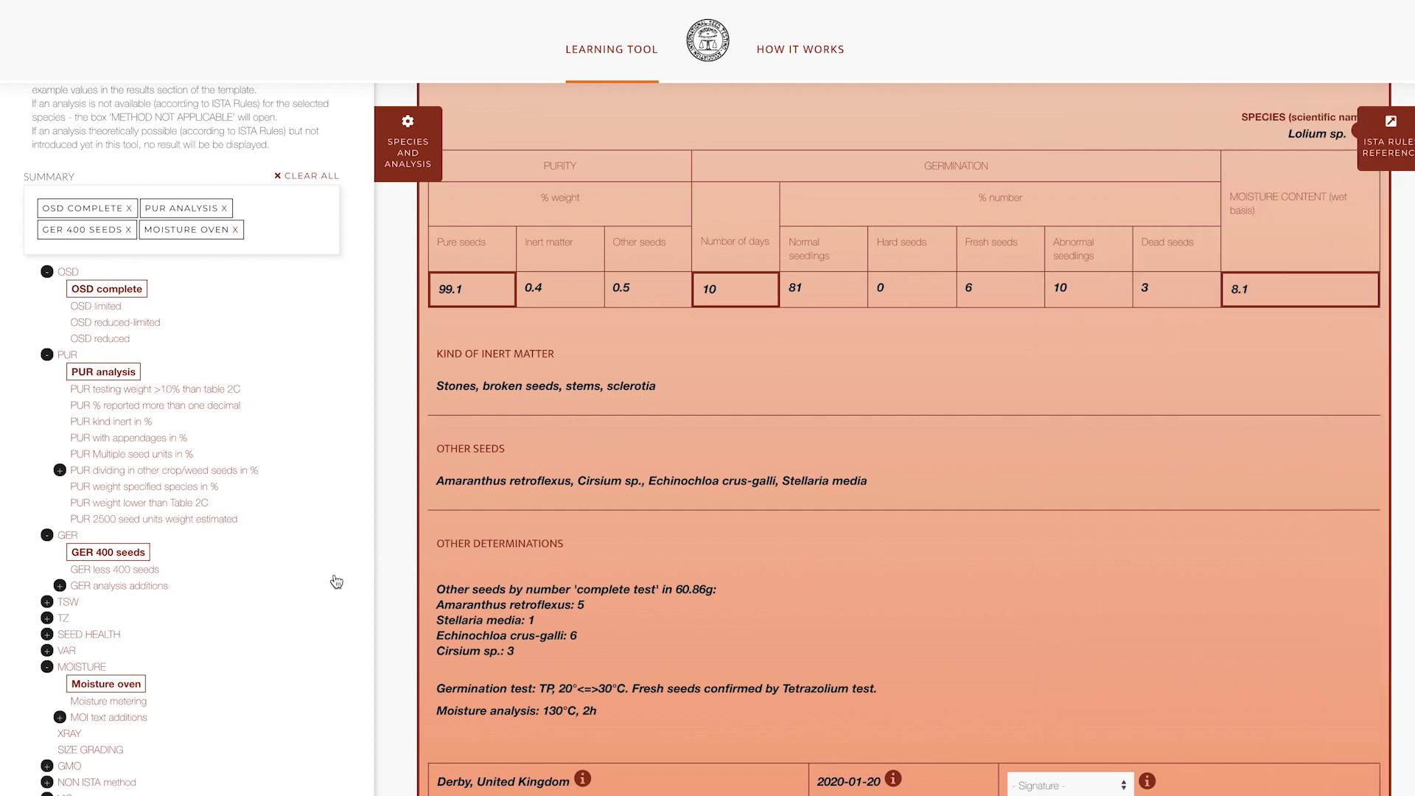
pyautogui.click(46, 619)
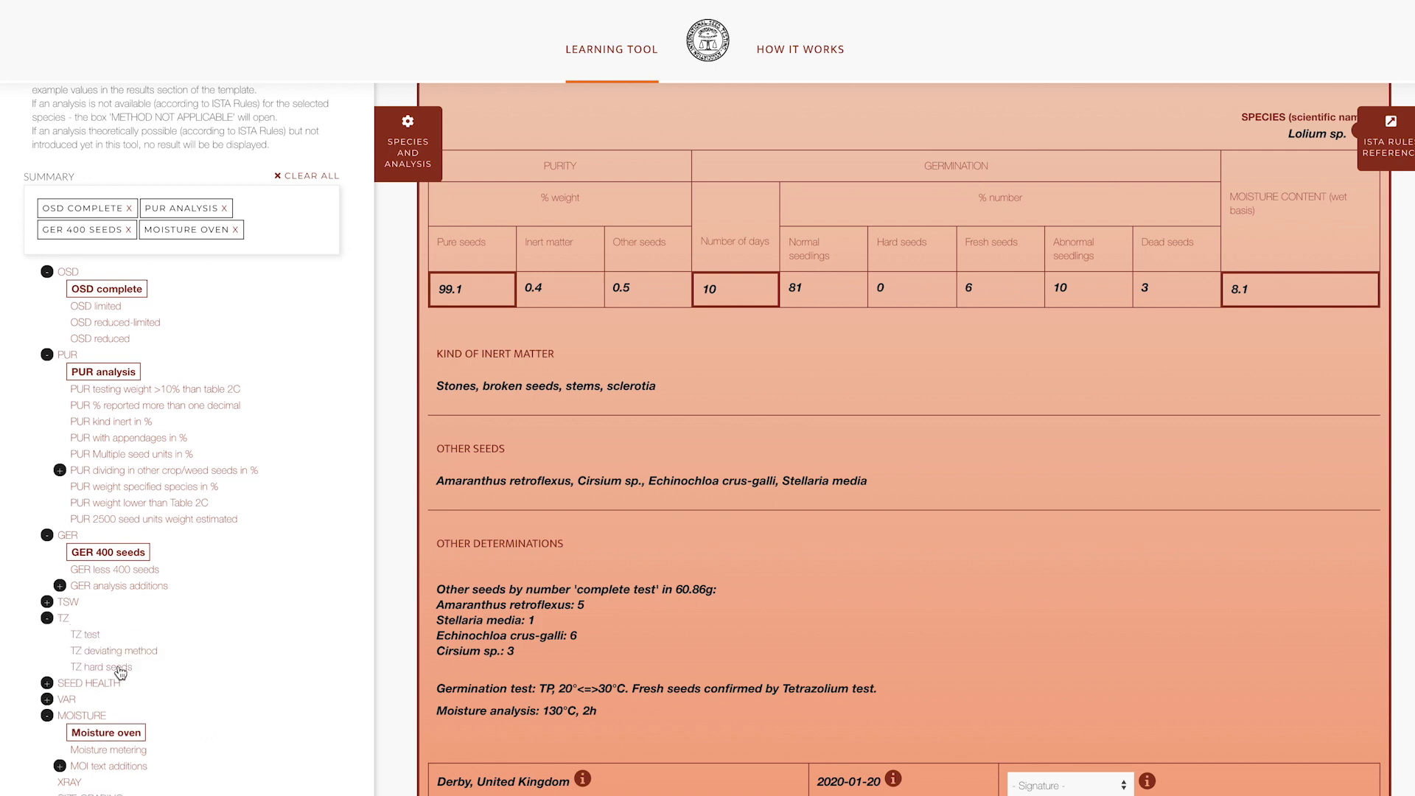
# Add TZ hard seeds and accept the Method Not Applicable notice for Lolium
pyautogui.click(120, 668)
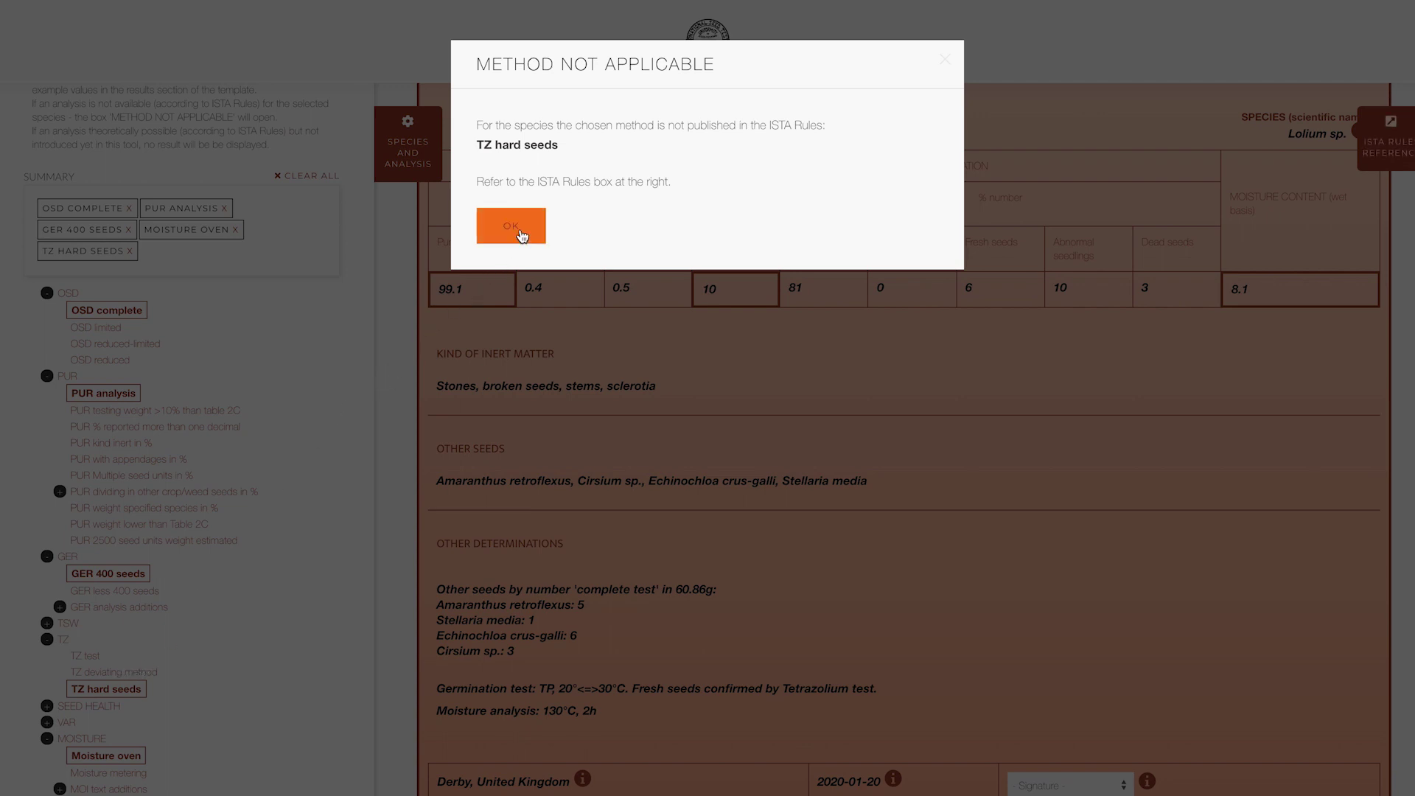
pyautogui.click(520, 232)
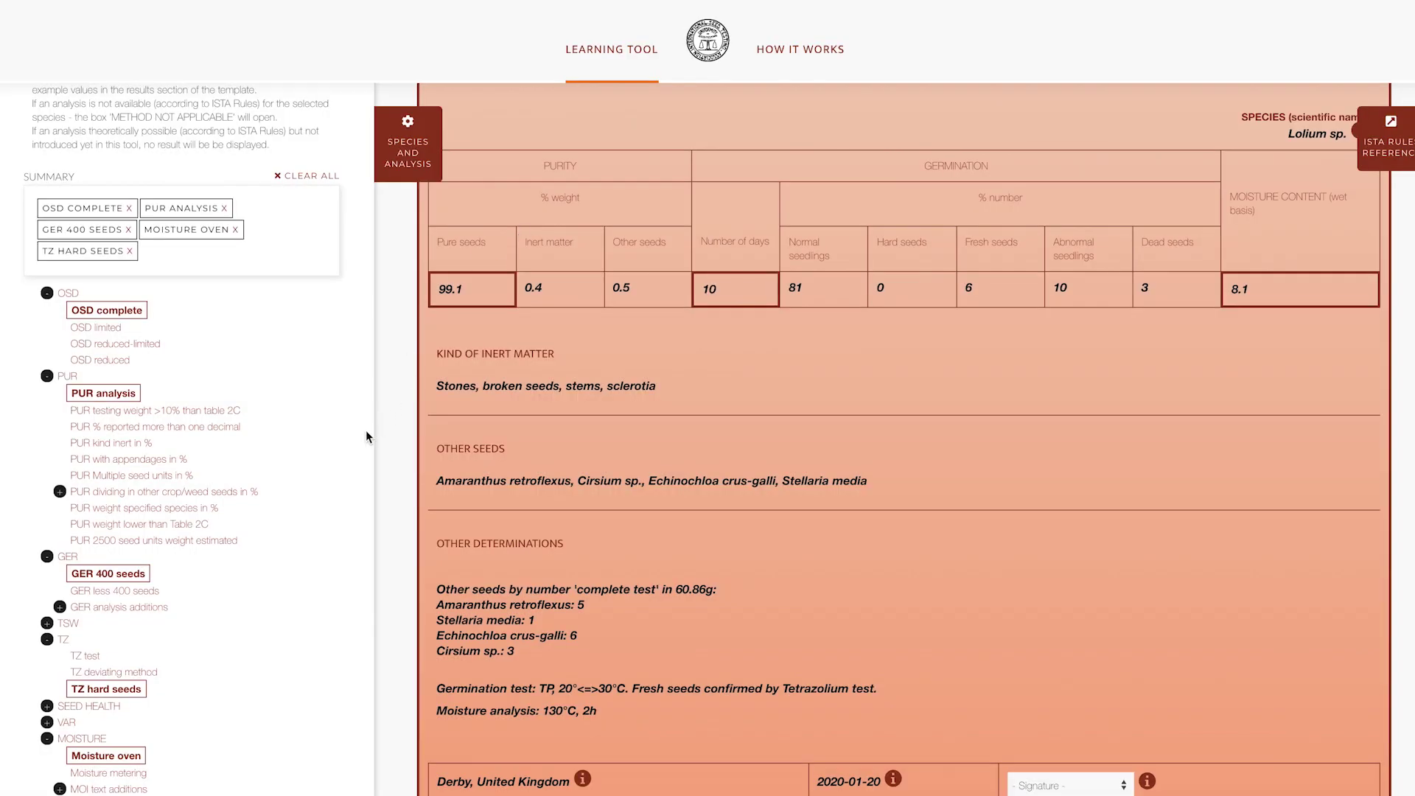